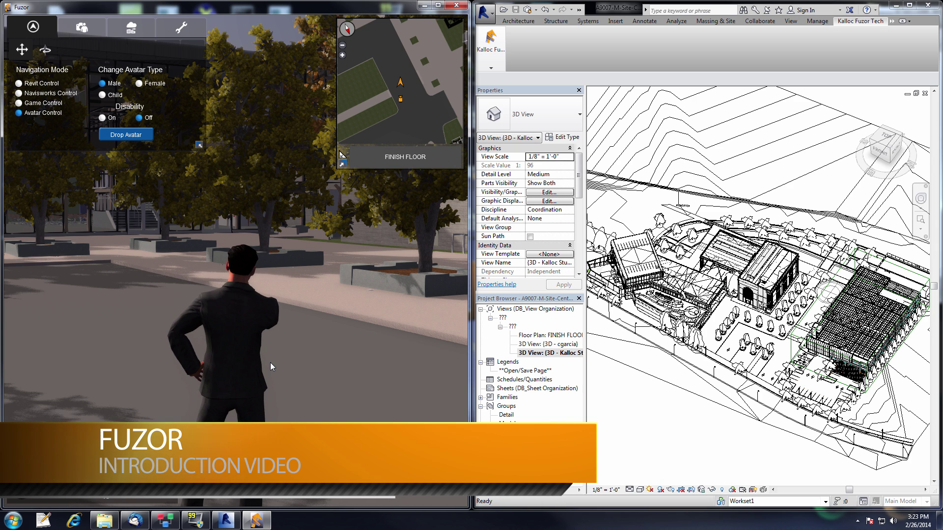
- Open the Linkfile Manager from the Revit Fuzor tools and accept all listed linked documents for syncing
key(d)
key(Left)
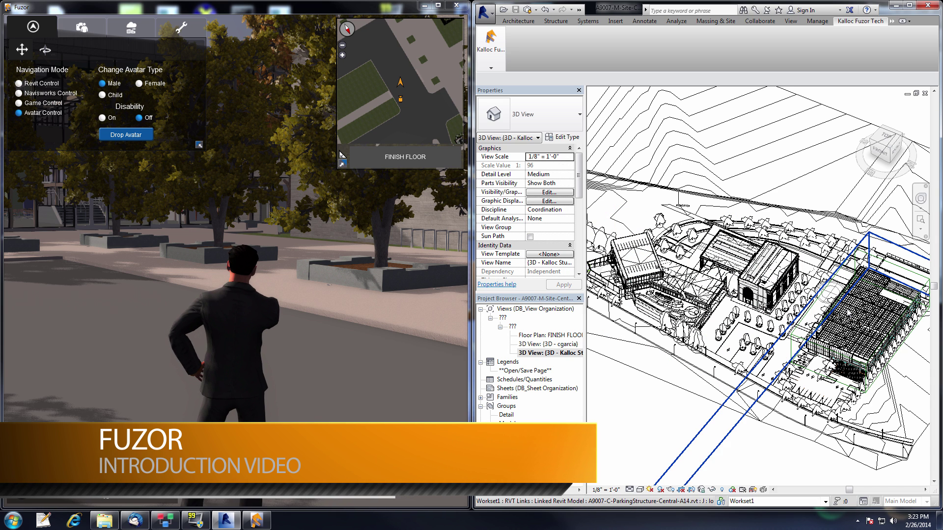
click(491, 43)
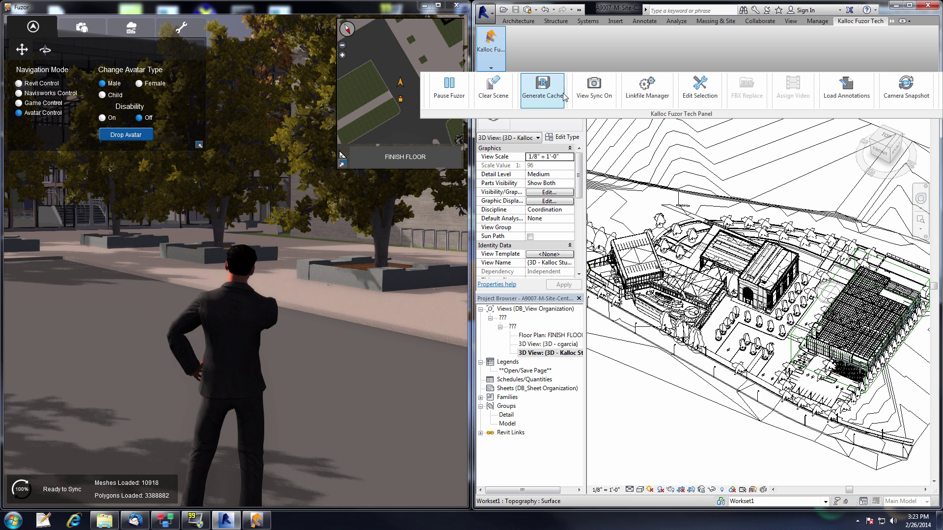
click(637, 98)
drag(178, 65, 460, 161)
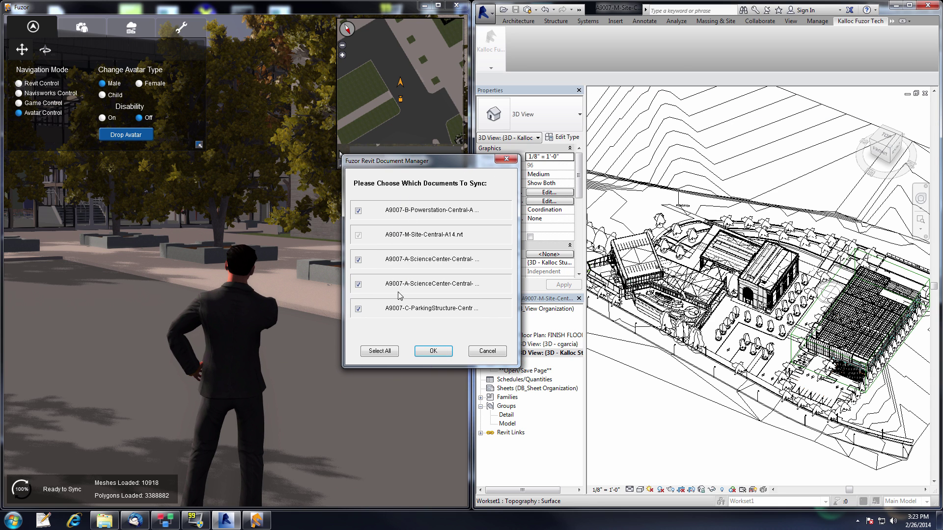
click(434, 351)
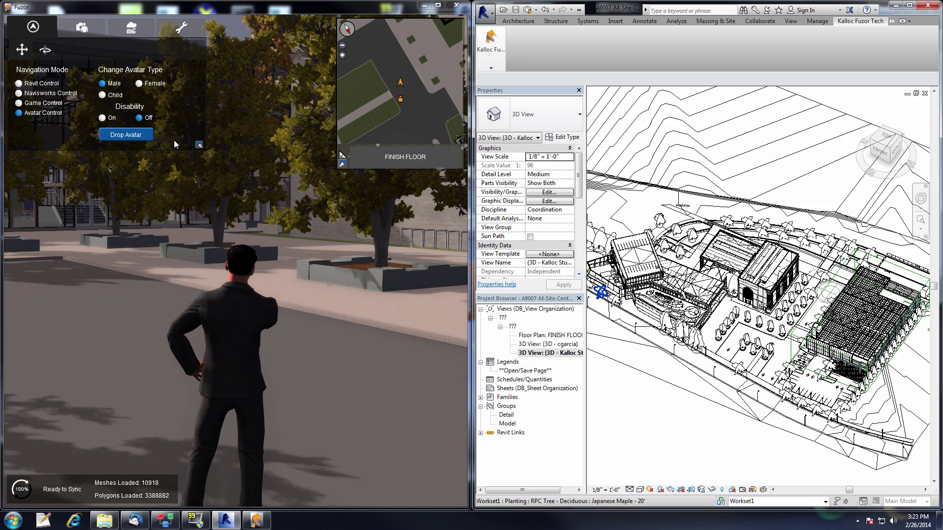
- Switch the Fuzor navigation mode to Game Control and fly above the tree-lined street to view the site
click(47, 103)
right_drag(234, 193, 311, 237)
key(s)
drag(310, 237, 205, 274)
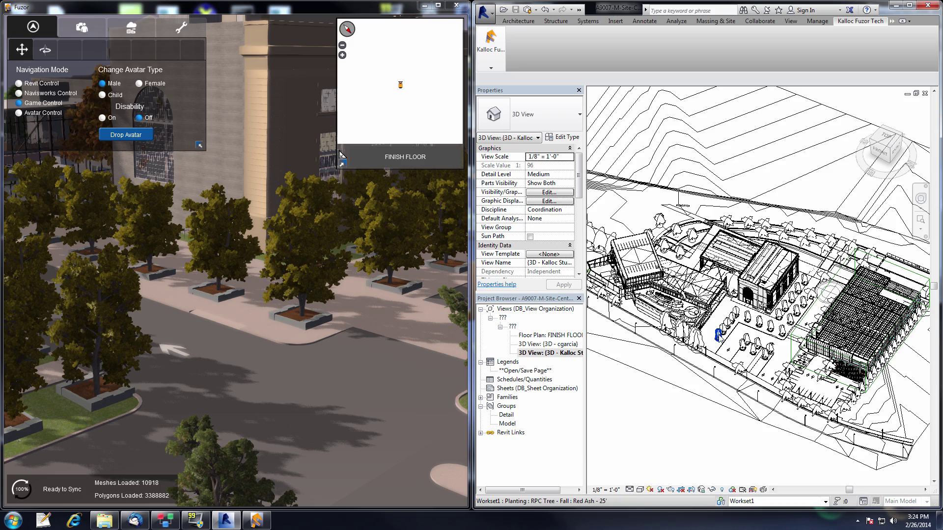
drag(279, 269, 263, 261)
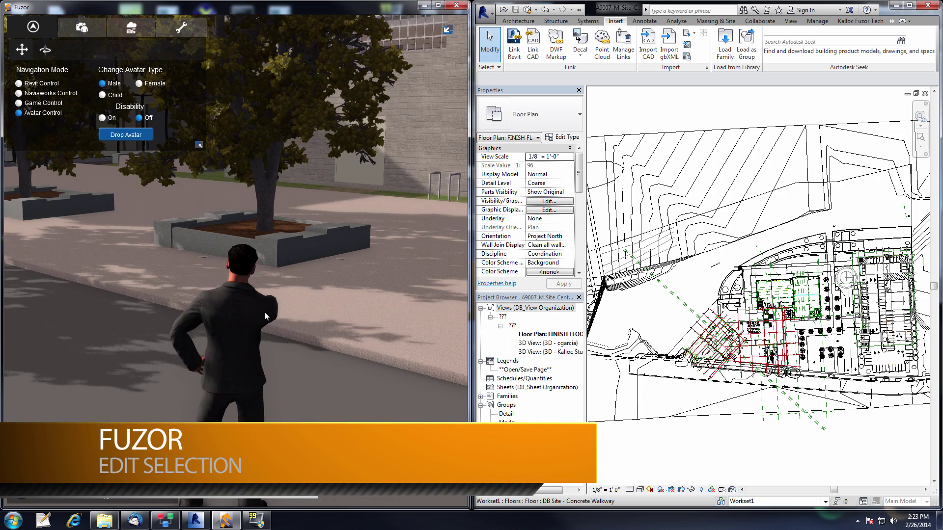
- Walk the avatar up to the concrete tree planter, select it, and bring it up in Revit with Edit Selection
key(w)
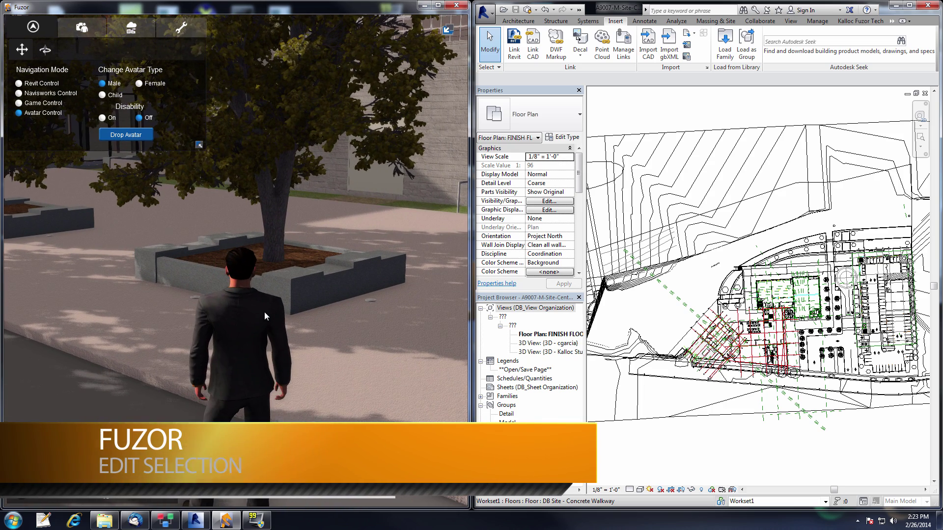
click(292, 277)
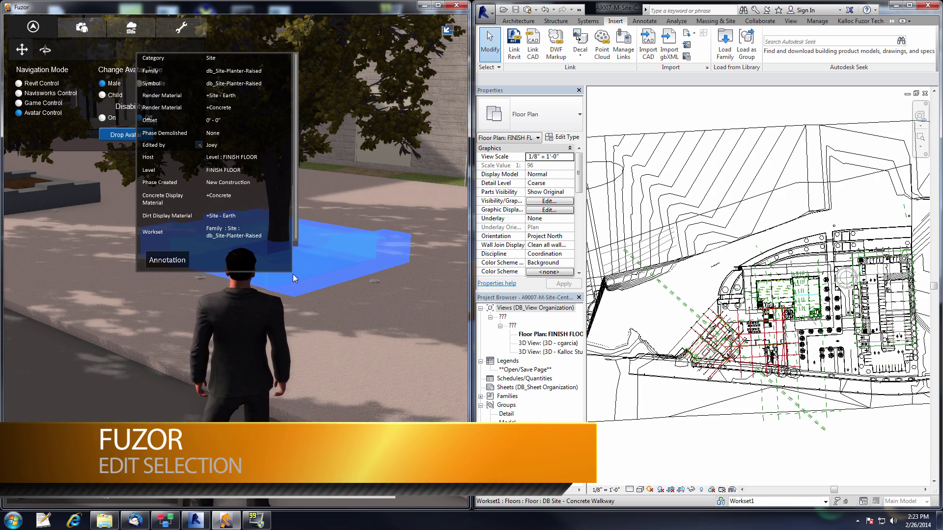
click(860, 21)
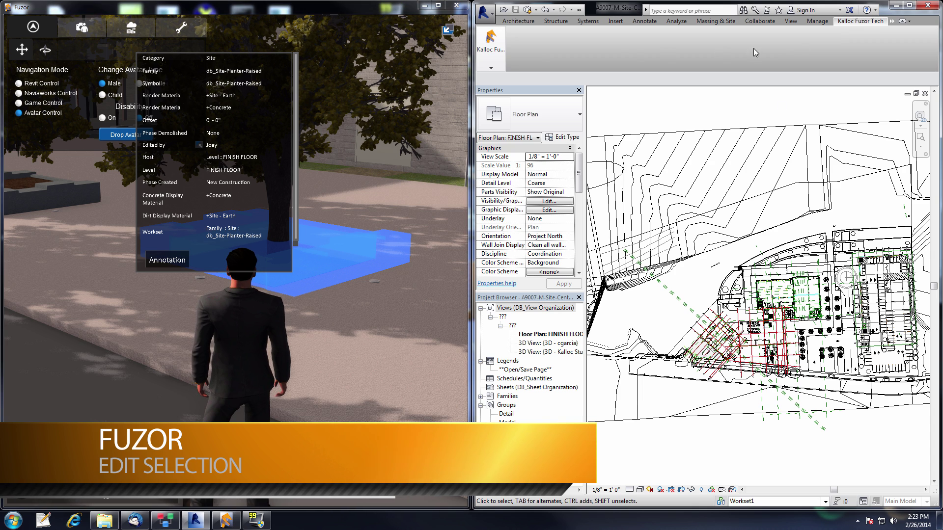
click(491, 64)
click(699, 91)
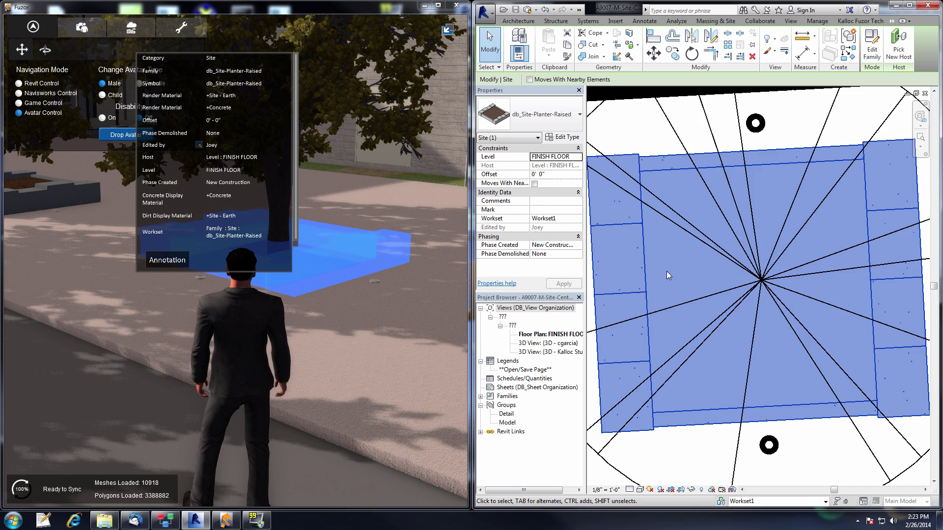
- Change the raised planter type's Concrete Display Material to Stone, Natural Soldier, using a material search for "stone"
scroll(667, 271, down, 4)
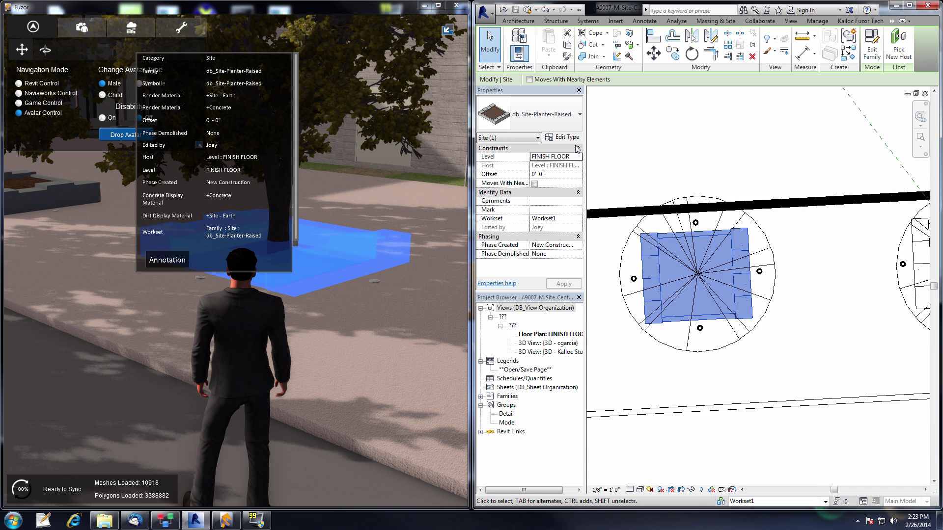
click(562, 137)
click(618, 200)
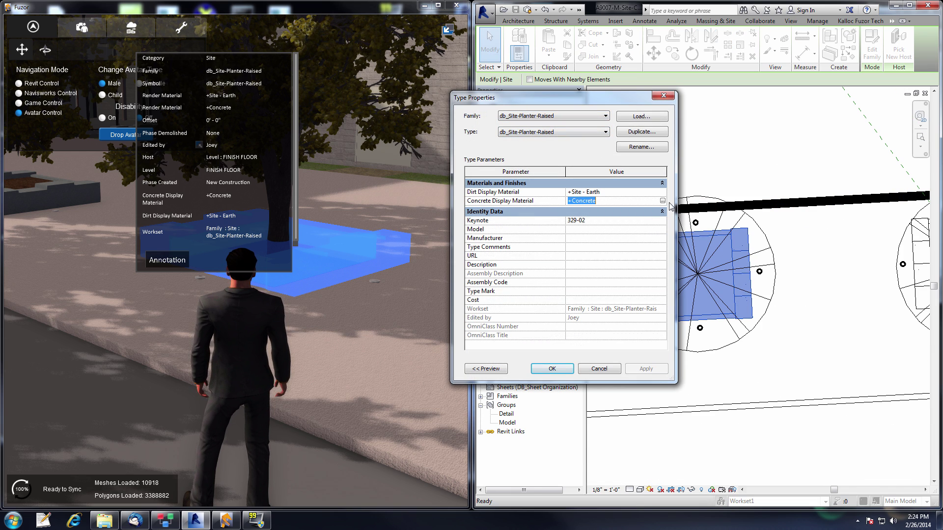
click(663, 200)
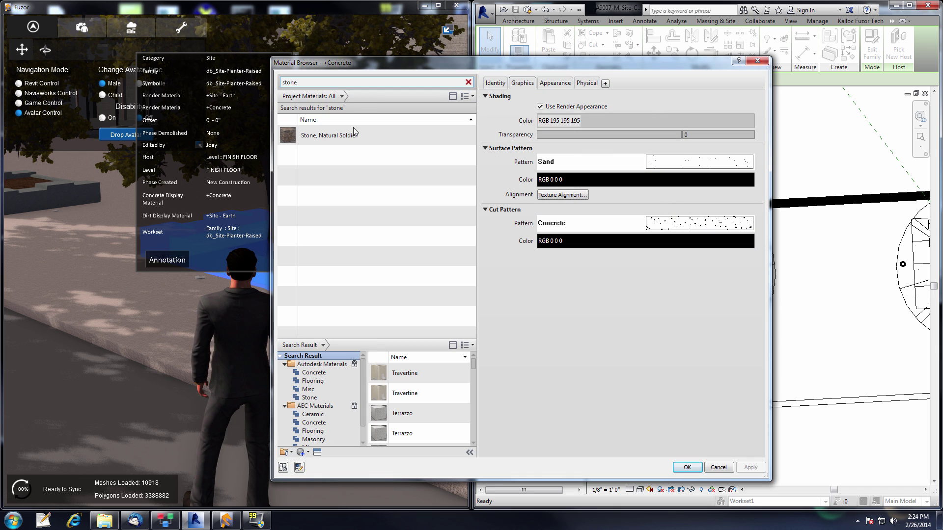
click(364, 140)
click(688, 467)
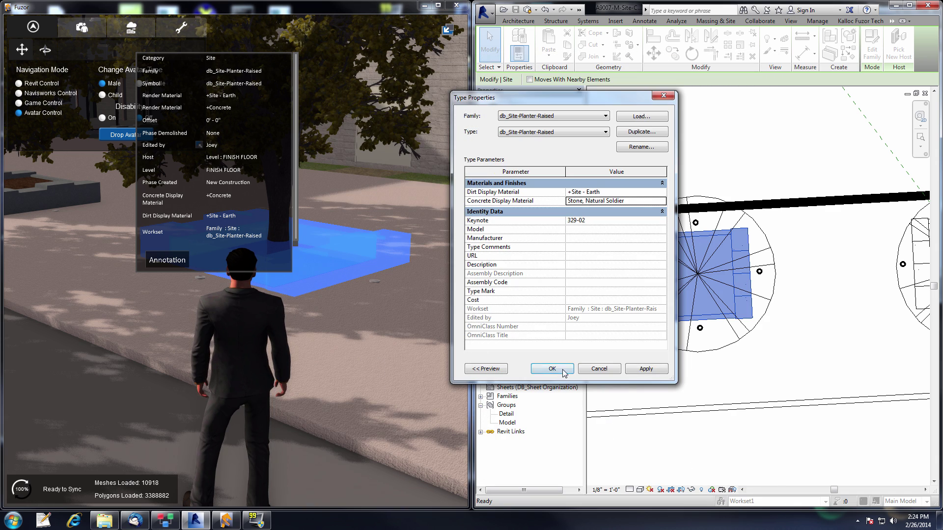
click(552, 369)
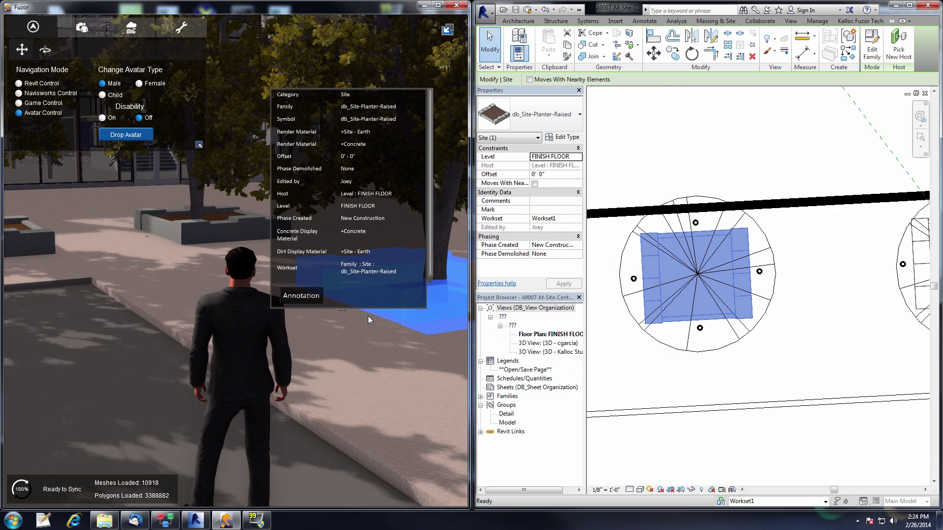
- Deselect the planter in Fuzor and move the avatar around the plaza to inspect the planters' material
click(372, 326)
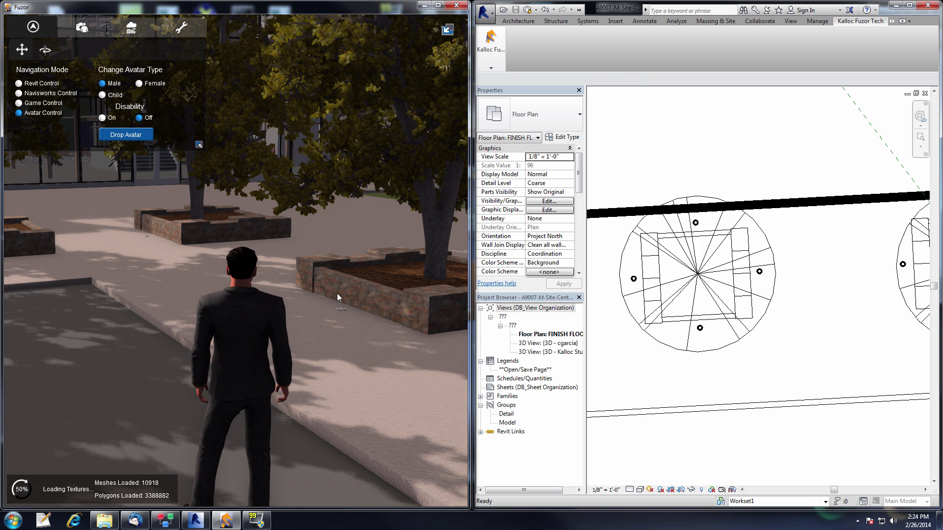
key(Left)
key(Right)
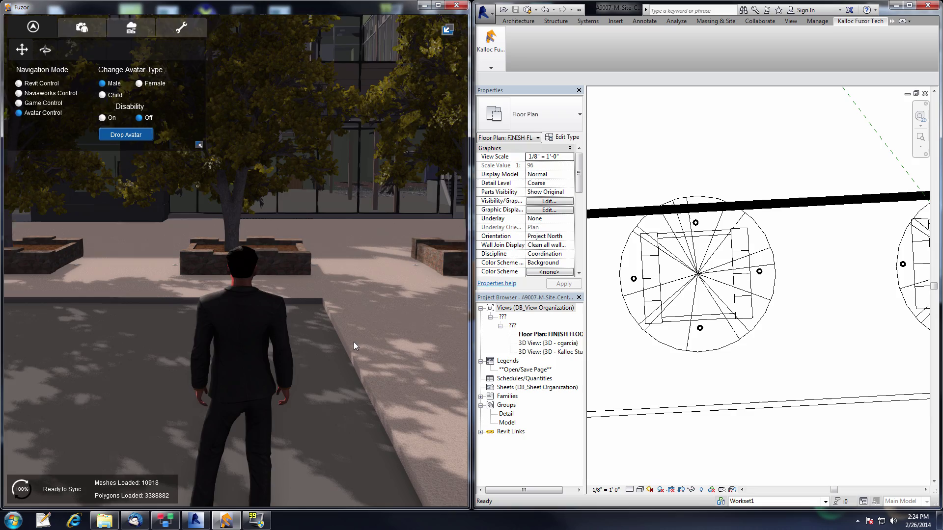
key(Right)
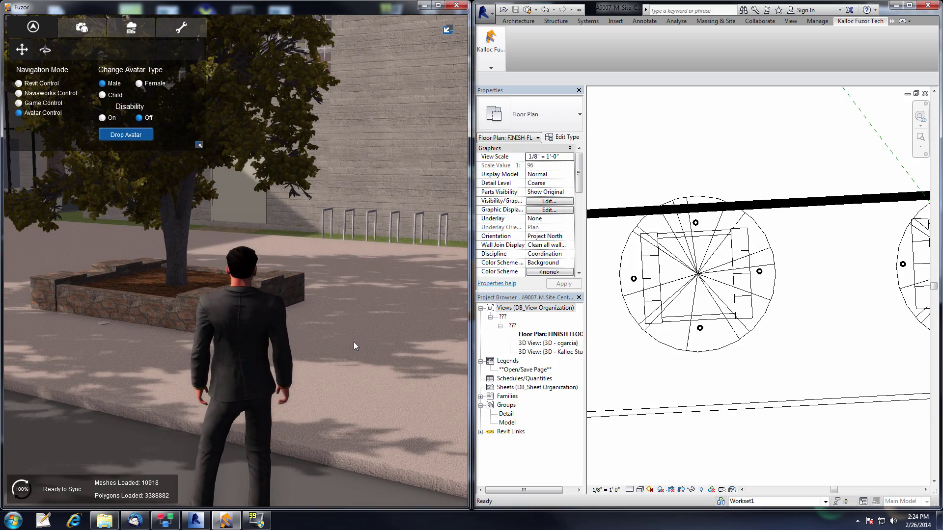
key(w)
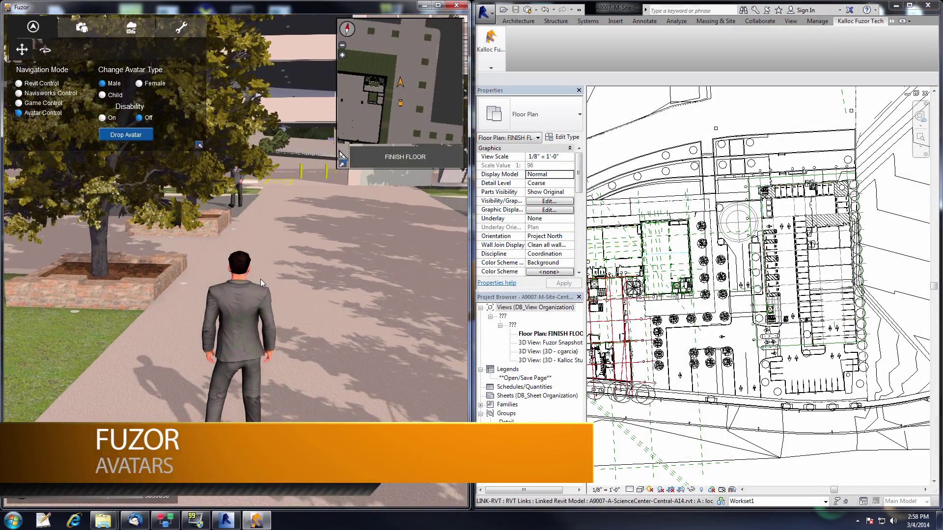
- Customize the male avatar's outfit to the construction worker with yellow hard hat and orange safety vest
key(a)
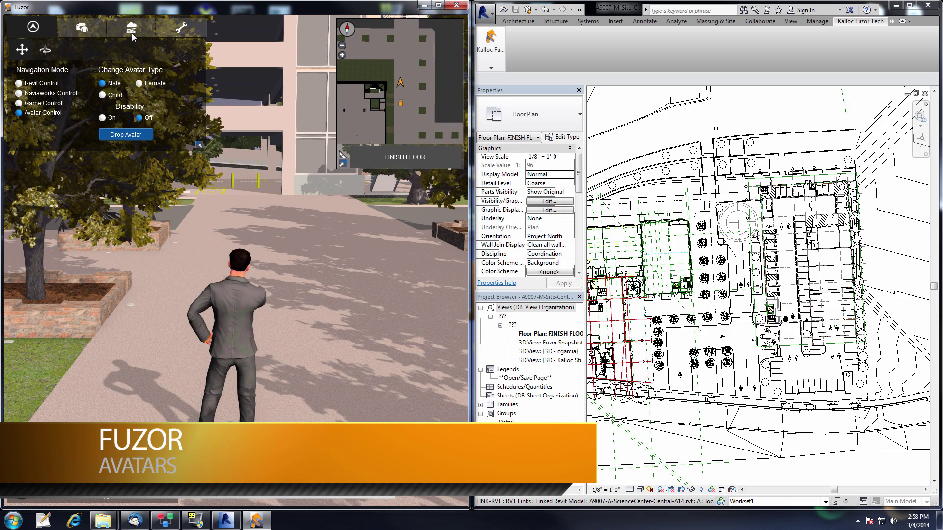
click(131, 28)
click(112, 84)
drag(110, 83, 55, 85)
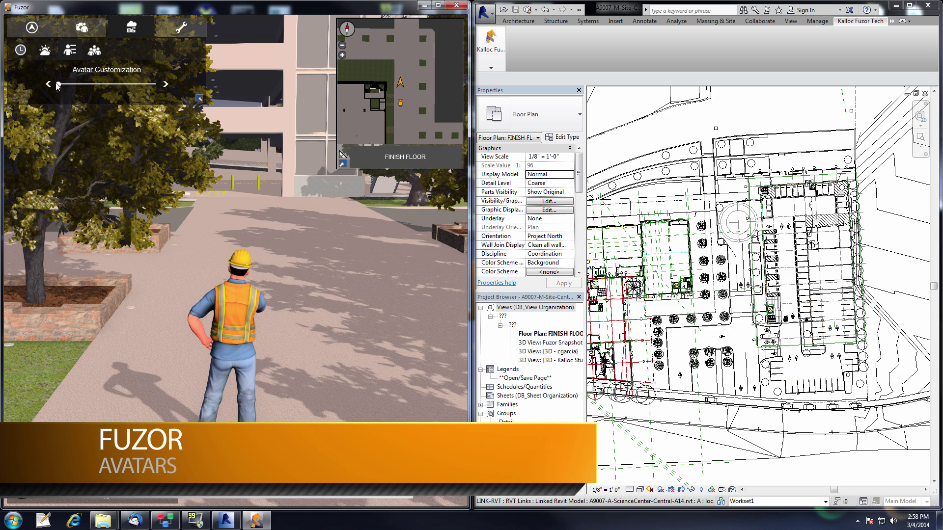
right_drag(245, 213, 244, 210)
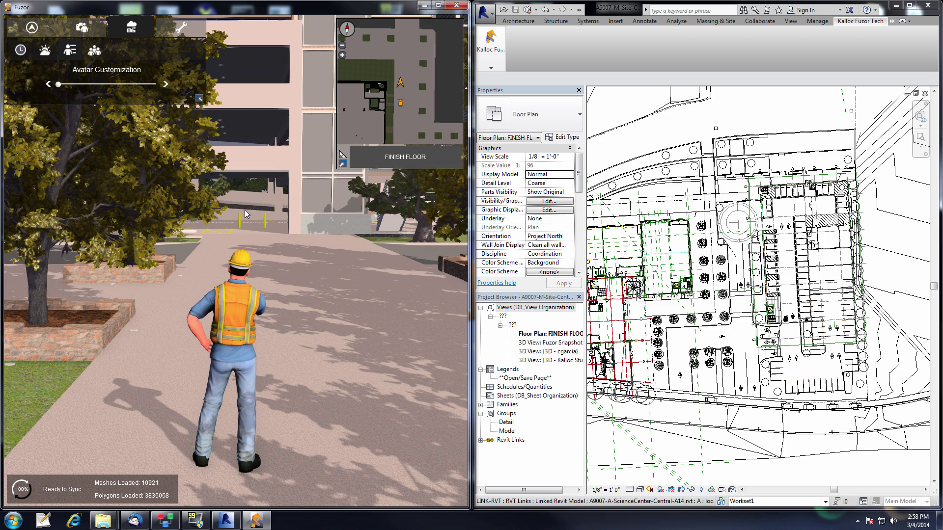
key(w)
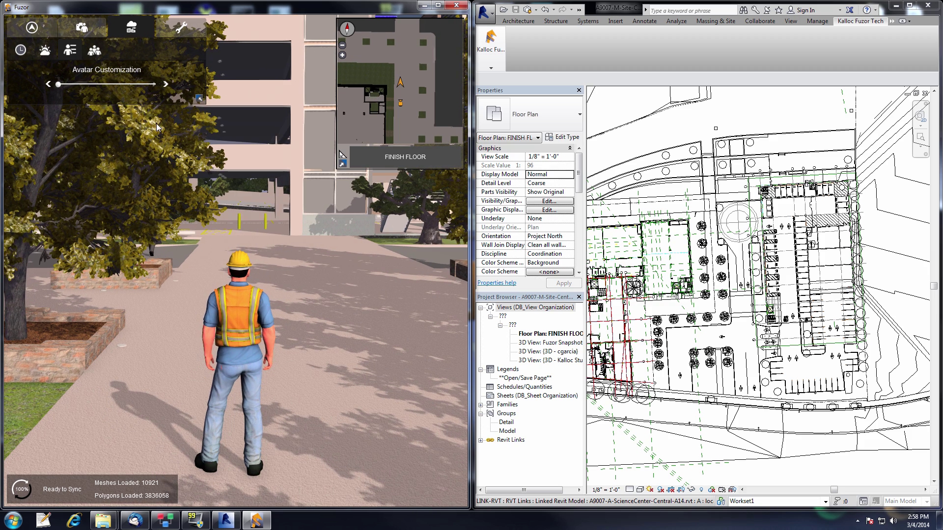
- Return the avatar's outfit to the grey business suit and change the avatar type to Female
drag(63, 87, 86, 85)
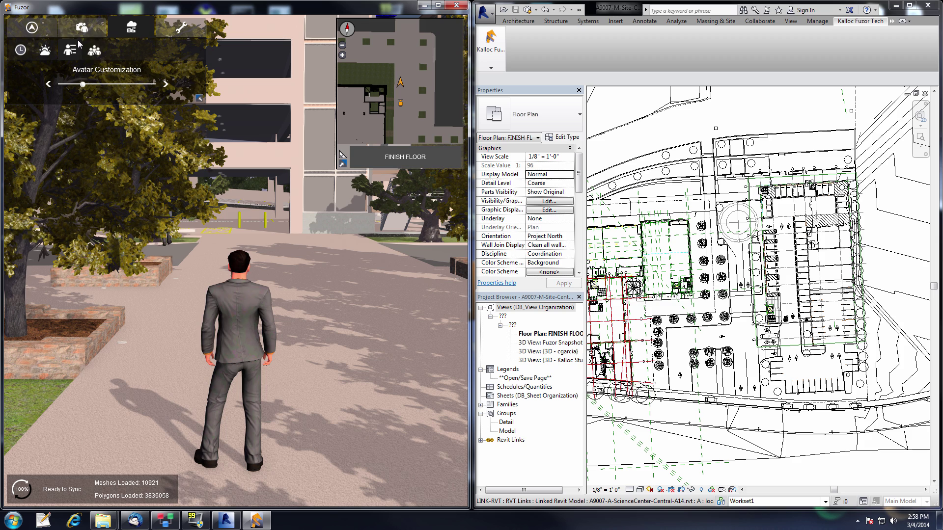
click(32, 27)
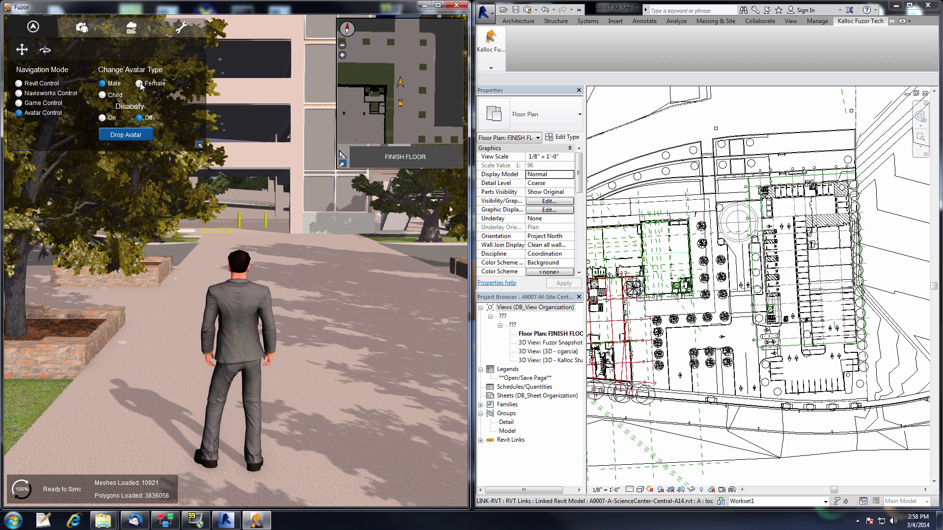
click(140, 83)
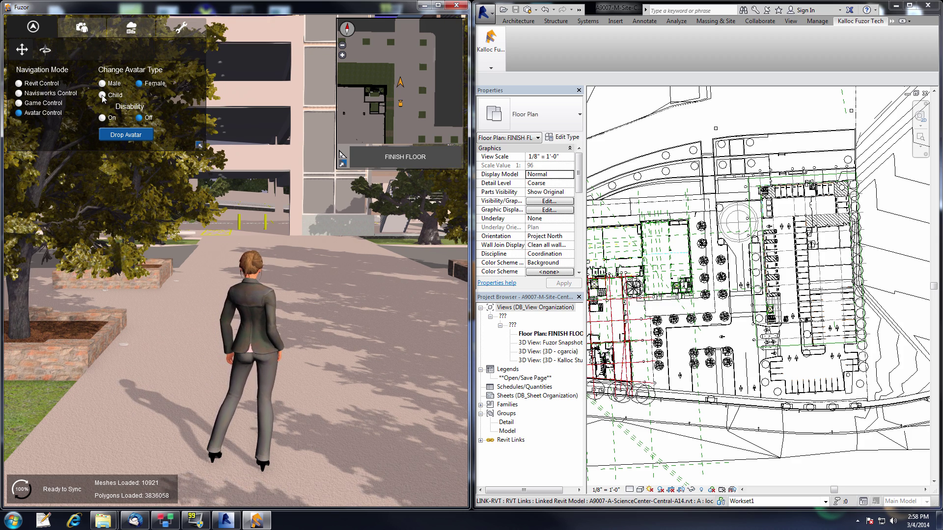
- Change the avatar type to Child and walk it up to a raised tree planter for a close view
click(102, 96)
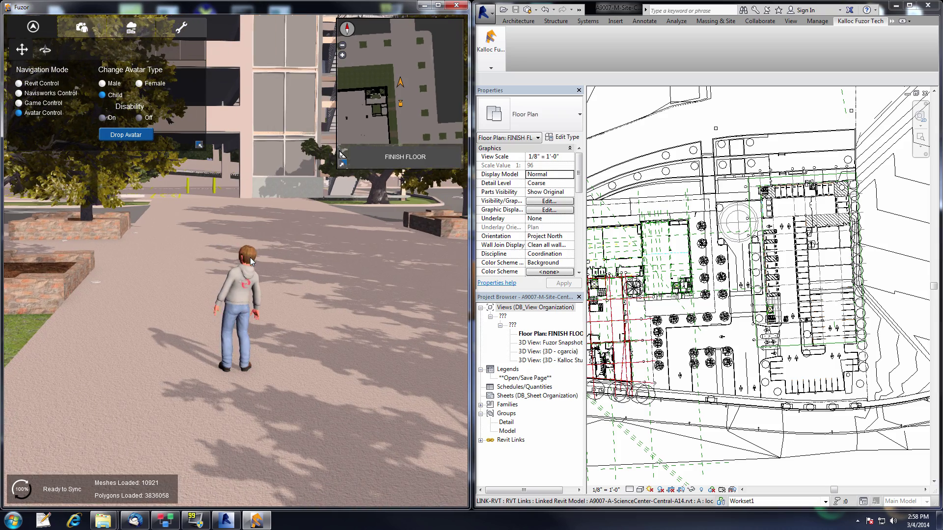
scroll(237, 260, up, 5)
right_drag(236, 255, 238, 246)
key(w)
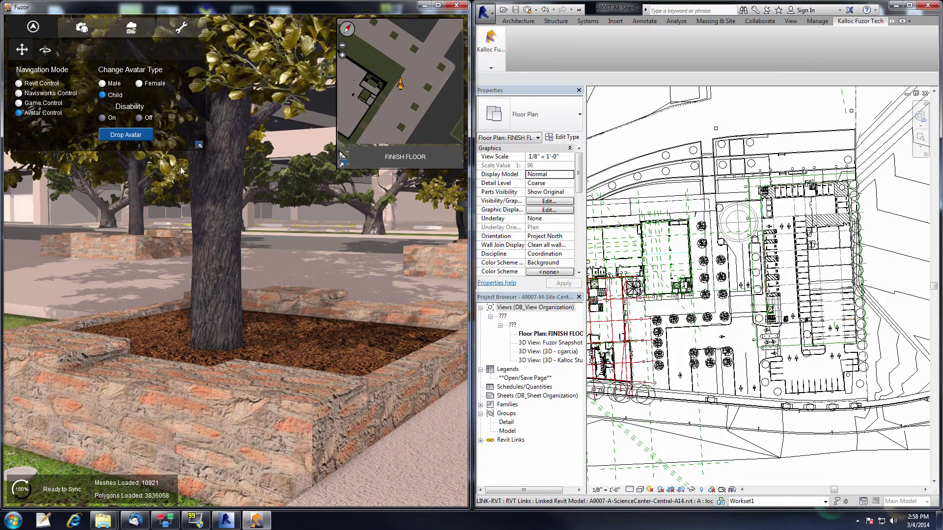
- Set the avatar type to Male and walk it away from the planter along the plaza walkway
click(102, 84)
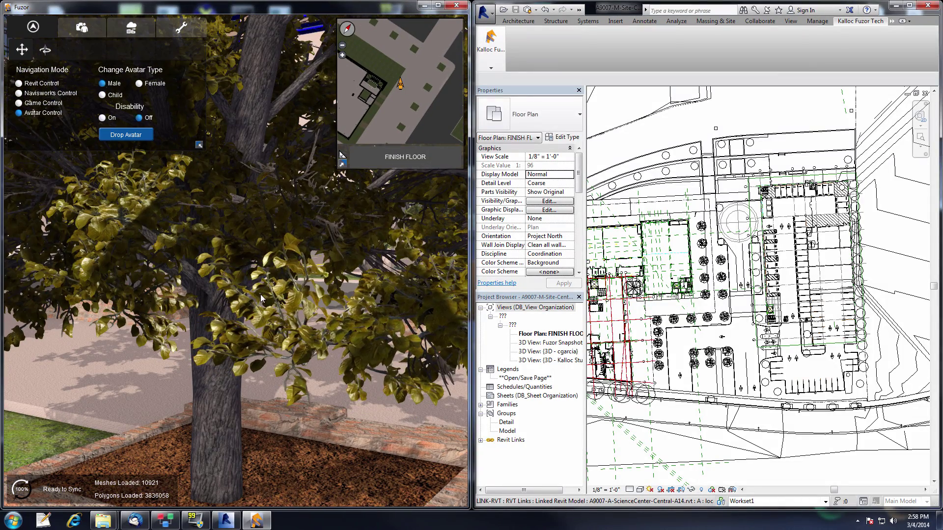
key(Up)
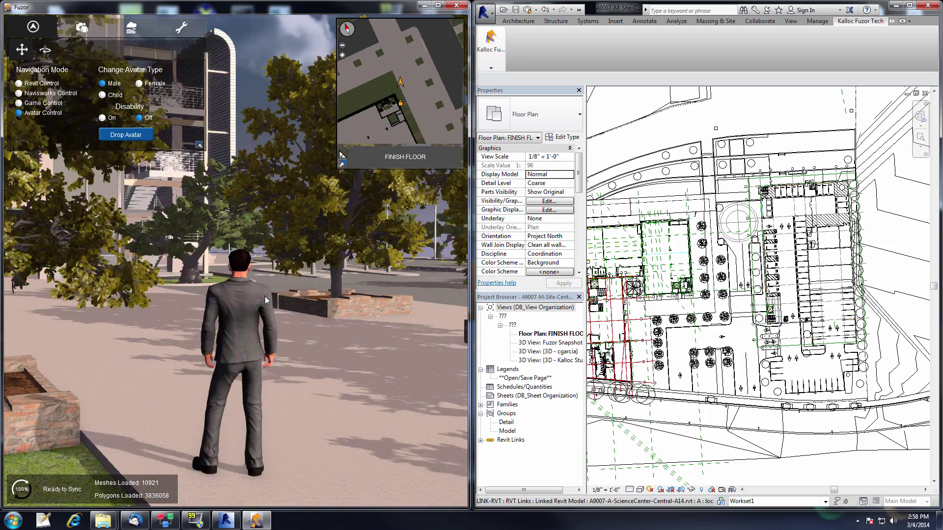
key(Left)
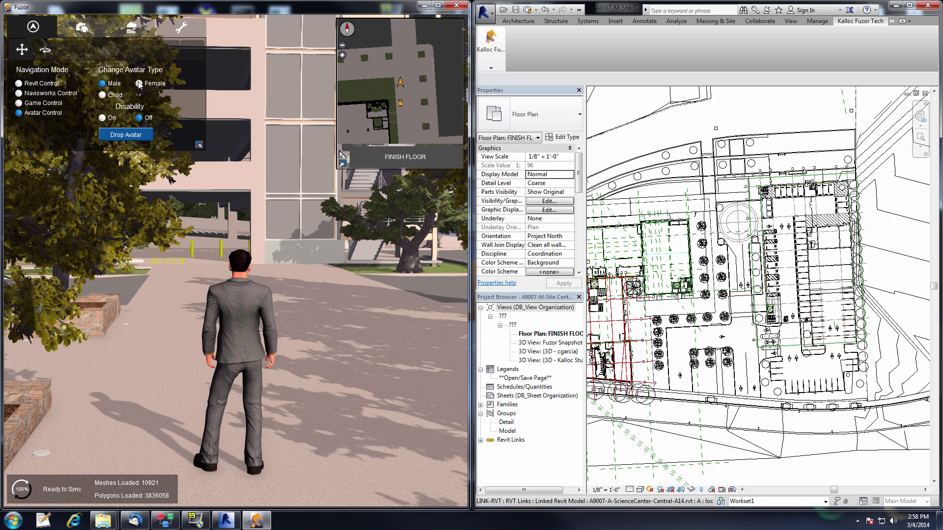
- Turn on the avatar's Disability option, drive the wheelchair across the plaza toward the street, and turn the option off
click(103, 117)
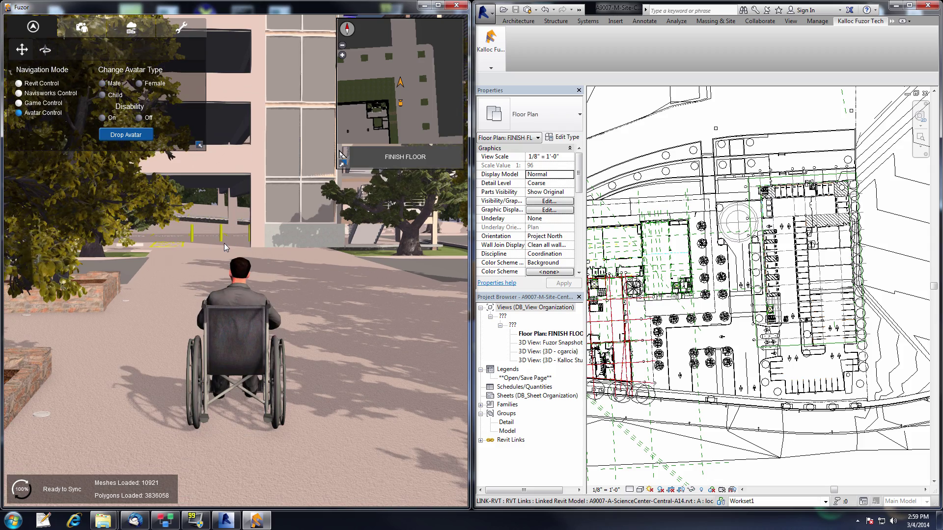
key(Up)
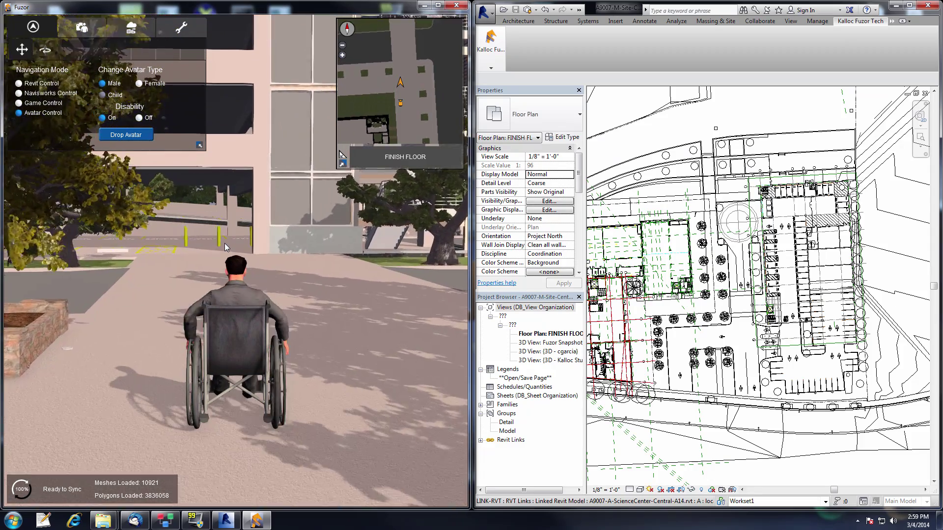
drag(227, 244, 248, 249)
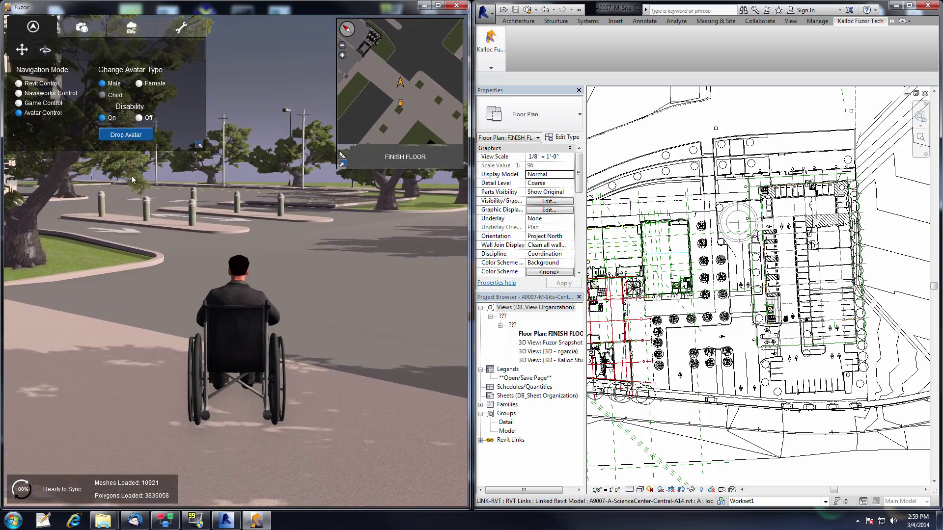
click(139, 117)
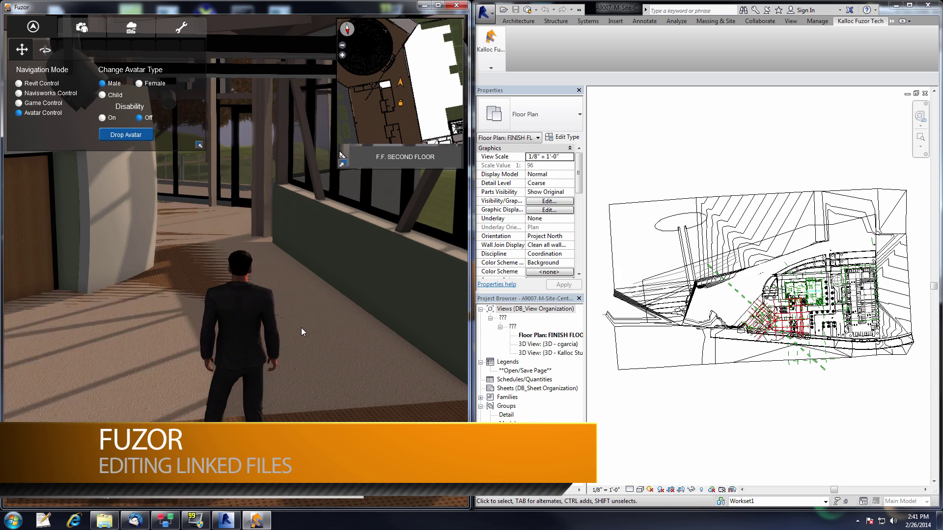
- Walk the avatar along the second-floor corridor and select the overlapping carpeted floor in front of it
drag(301, 327, 299, 328)
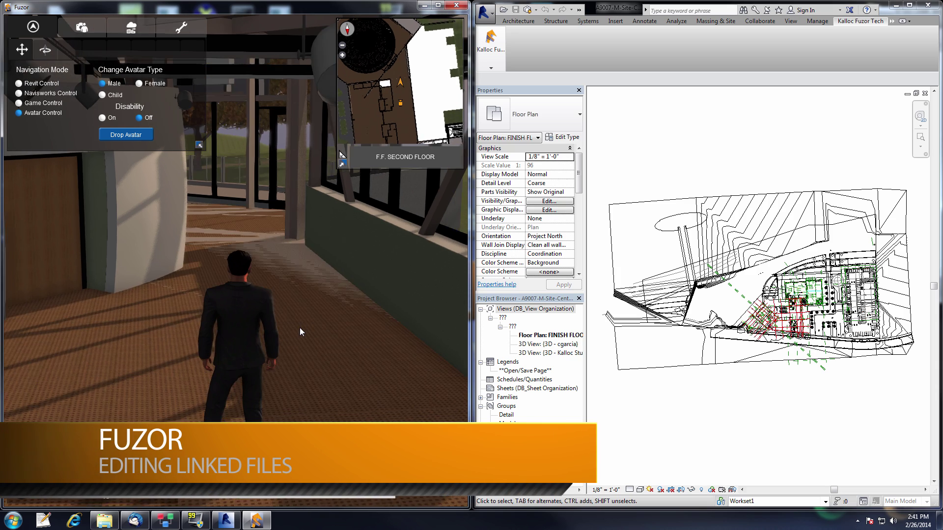
key(Left)
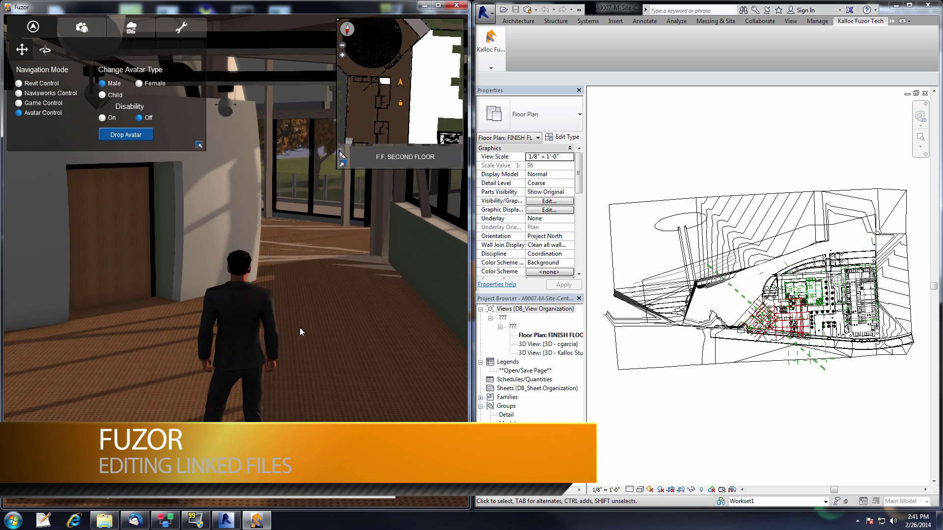
key(Right)
key(Right)
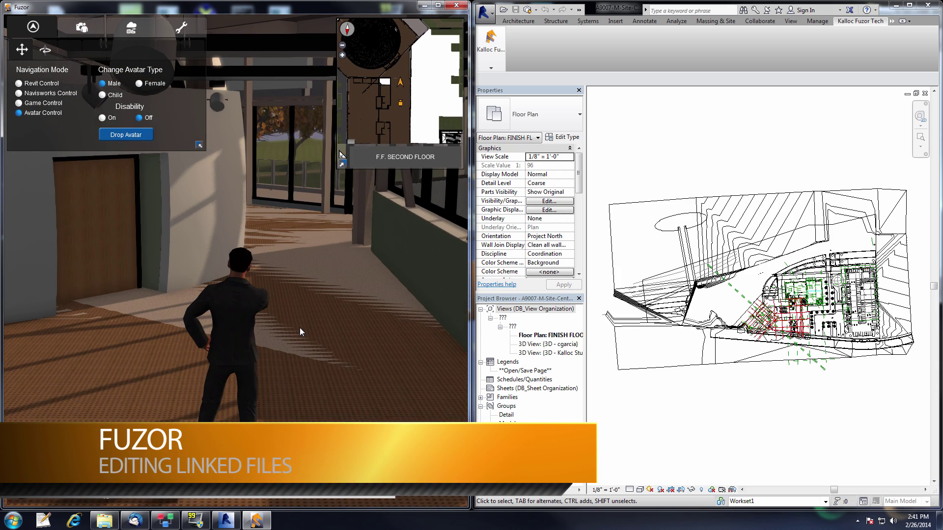
key(Left)
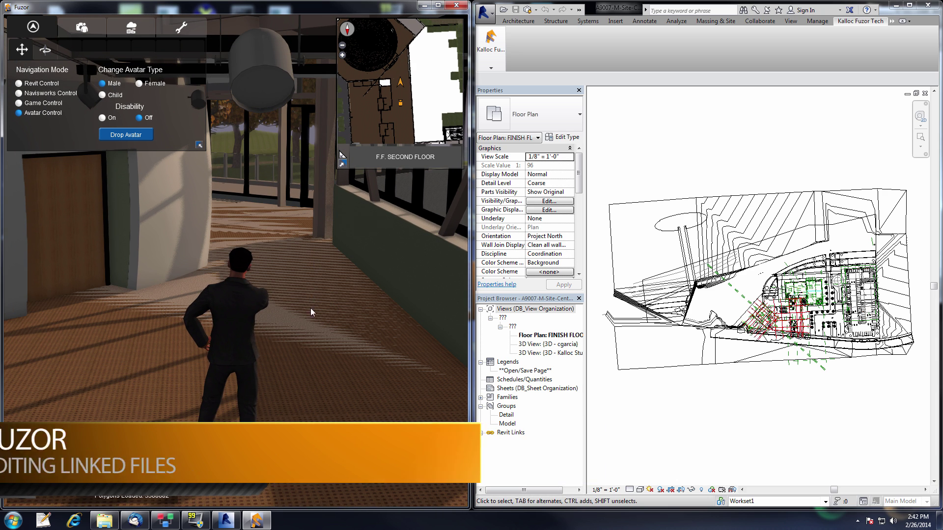
click(127, 354)
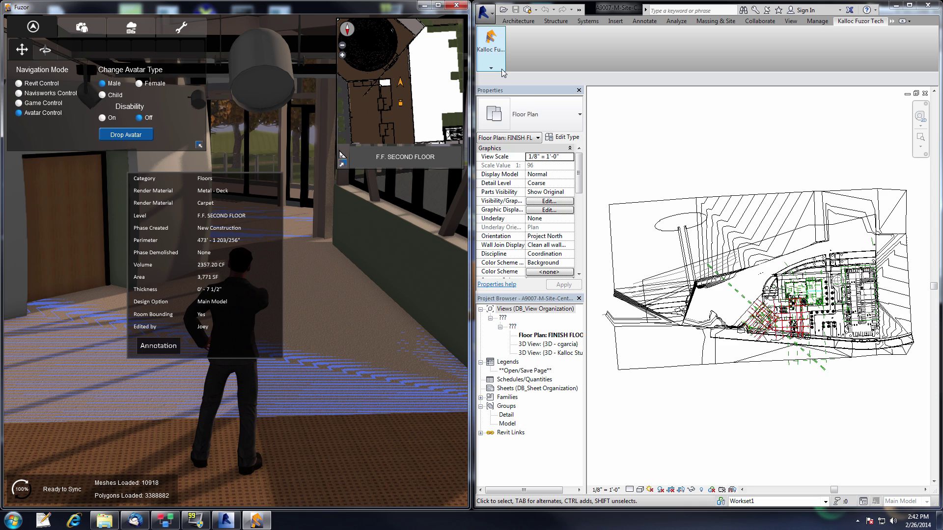
- Start editing the selected floor in its linked file A9007-A-ScienceCenter-Central-A14.rvt and sync the preselected document
mouse_move(503, 74)
click(701, 98)
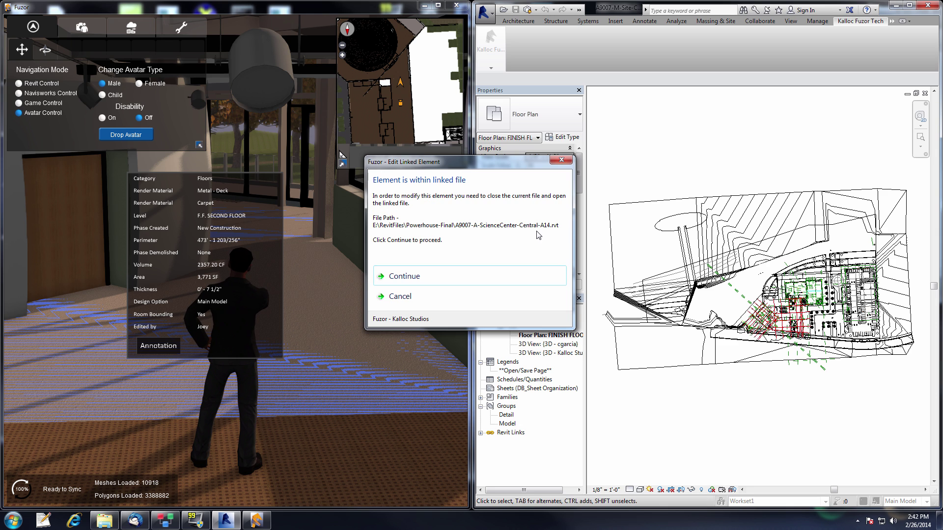
click(404, 277)
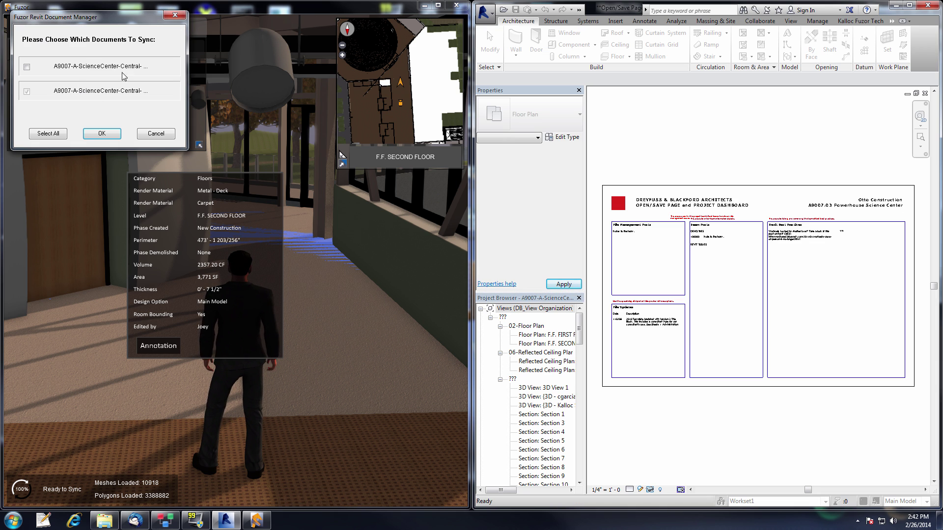
click(102, 134)
- Set the second-floor slab's height offset to 0' 1" and walk the avatar along the corridor to inspect the carpet
click(418, 280)
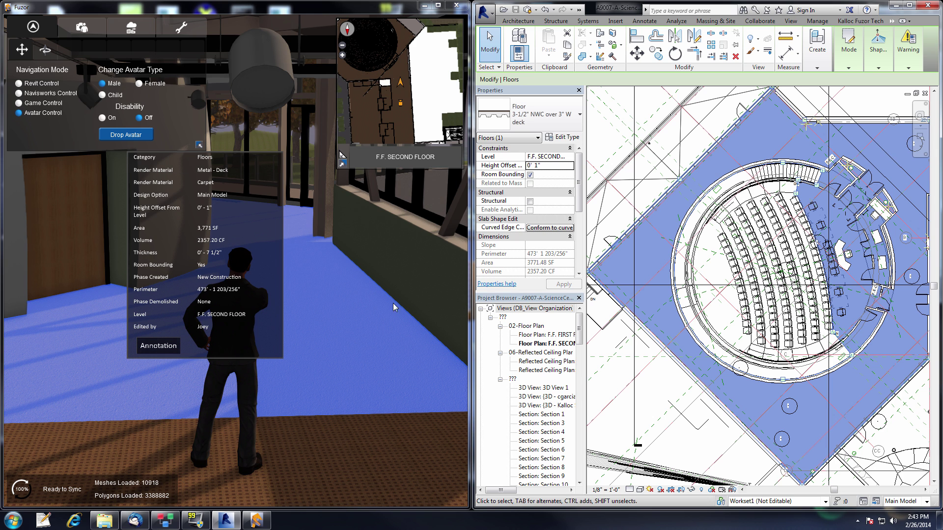
click(323, 299)
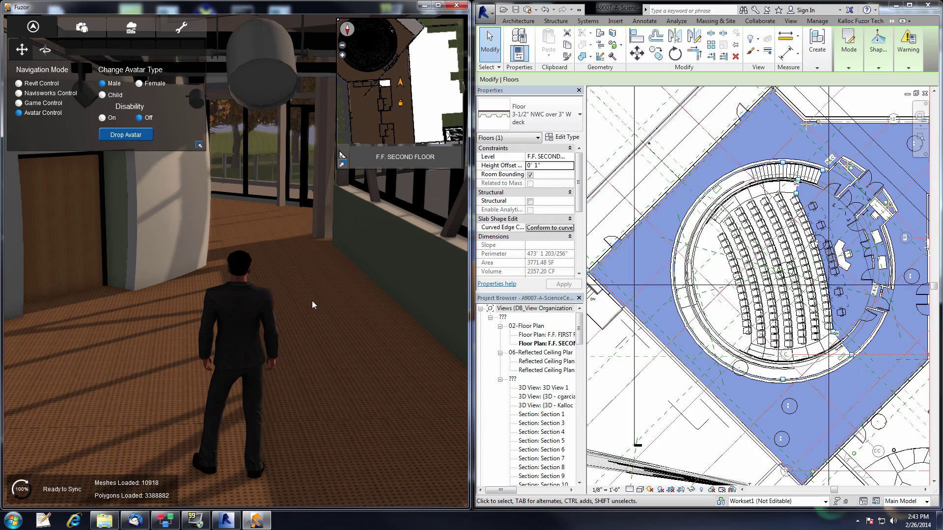
key(Right)
key(Right)
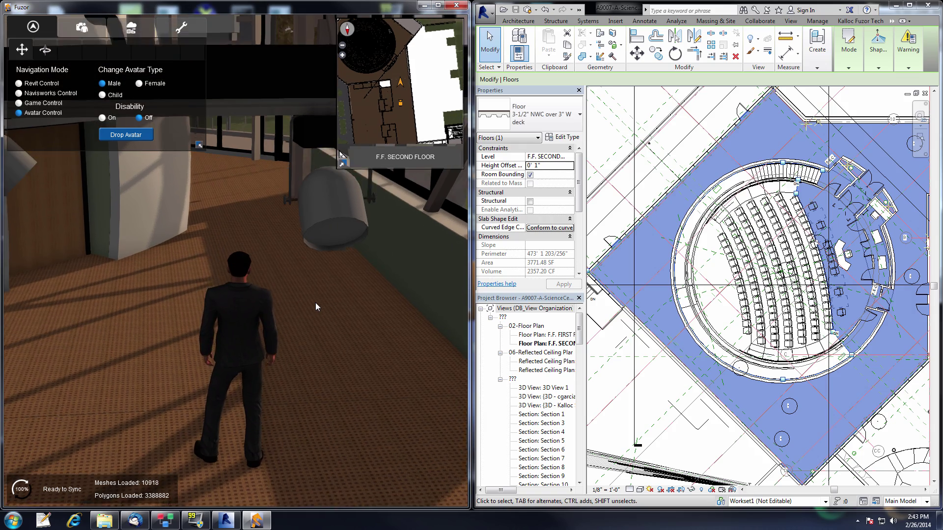
key(Right)
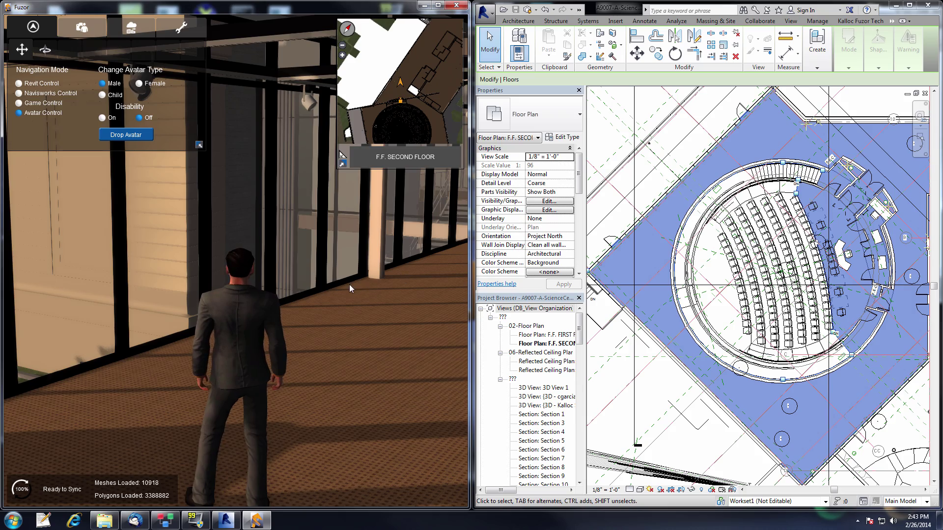
key(Up)
key(Right)
key(Right)
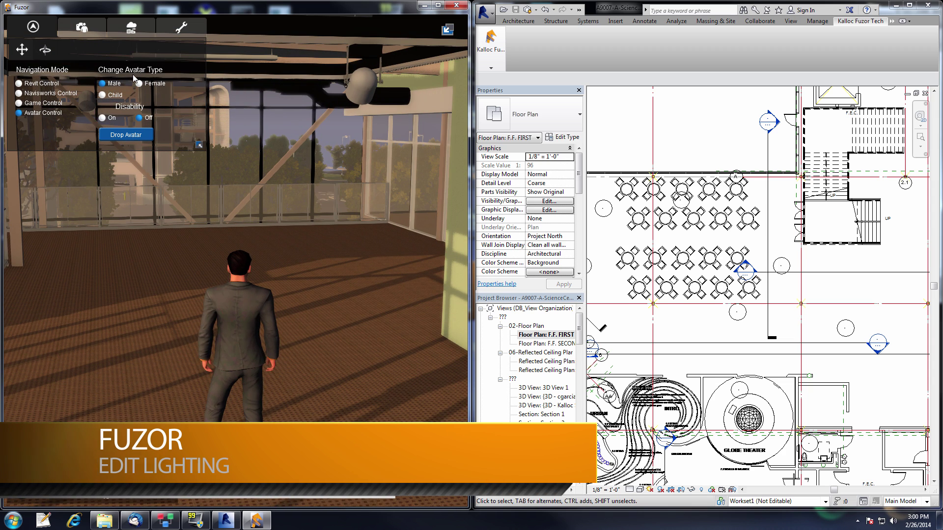
- Set the time of day to 08:31 PM and walk the avatar to the corridor with the round ceiling lights
click(125, 33)
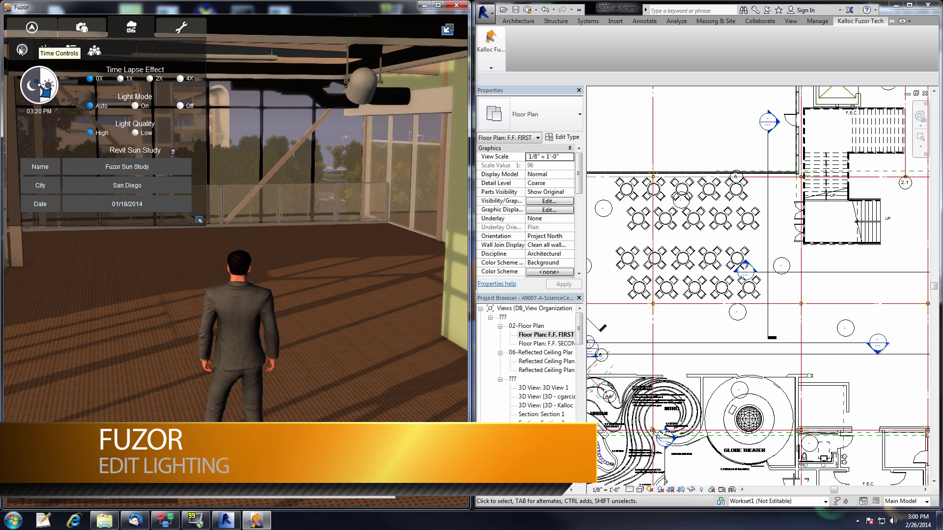
mouse_move(49, 97)
mouse_down()
mouse_move(33, 102)
mouse_move(49, 96)
mouse_move(39, 96)
mouse_up()
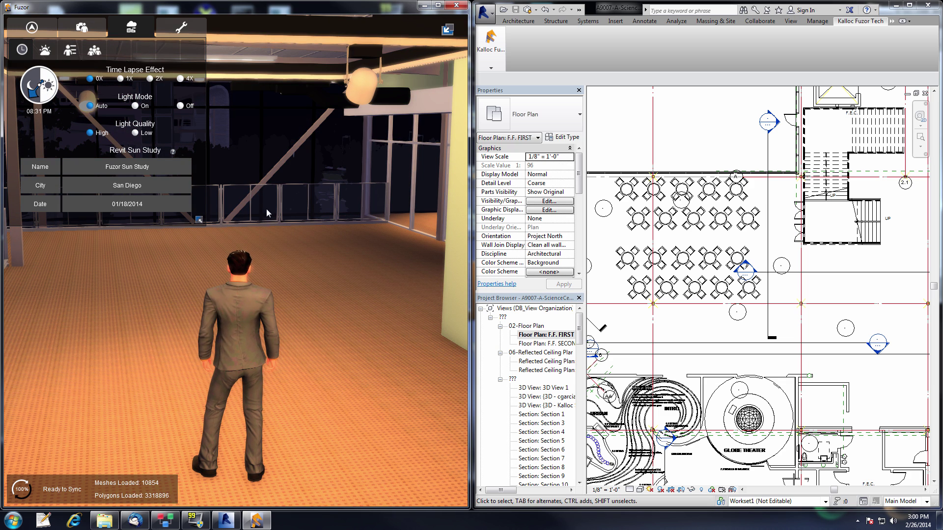
key(w)
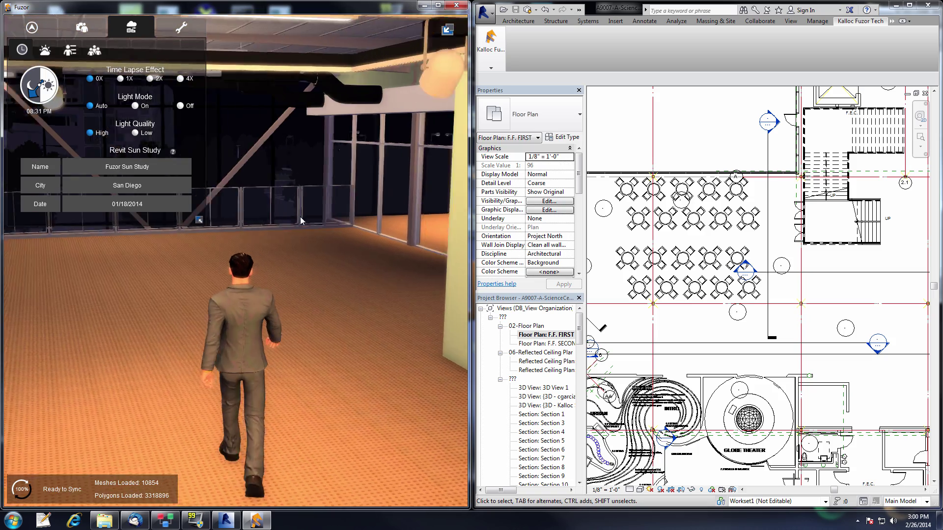
key(w)
key(d)
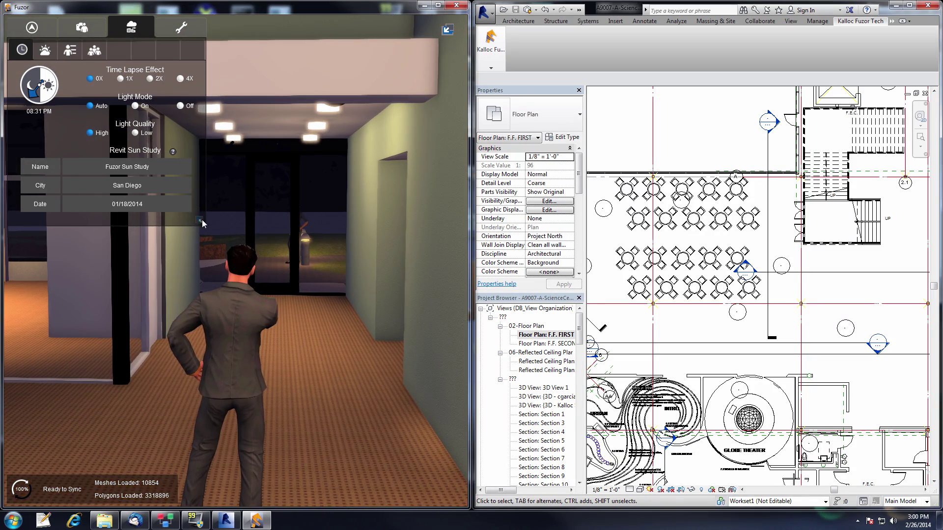
click(199, 220)
key(w)
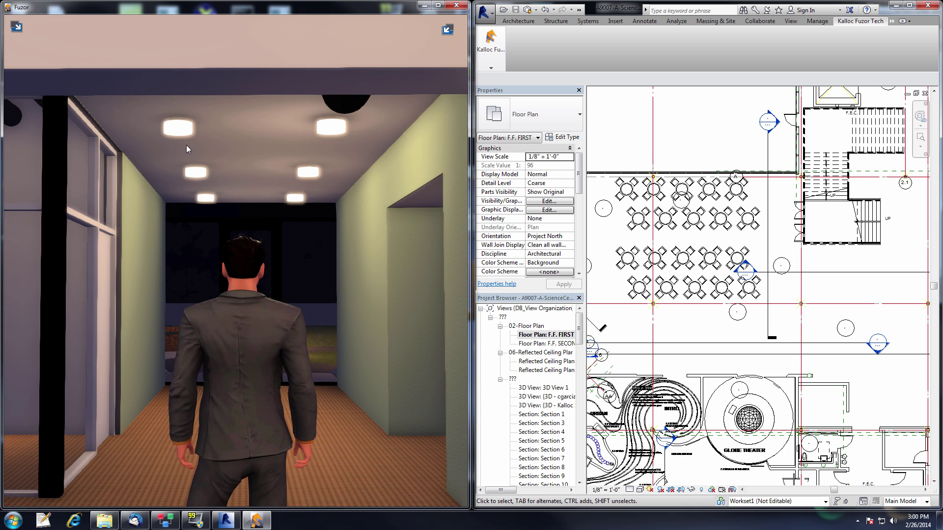
- Select the nearest ceiling light in the corridor's left row and bring it up for editing in Revit
click(183, 133)
click(183, 134)
mouse_move(505, 65)
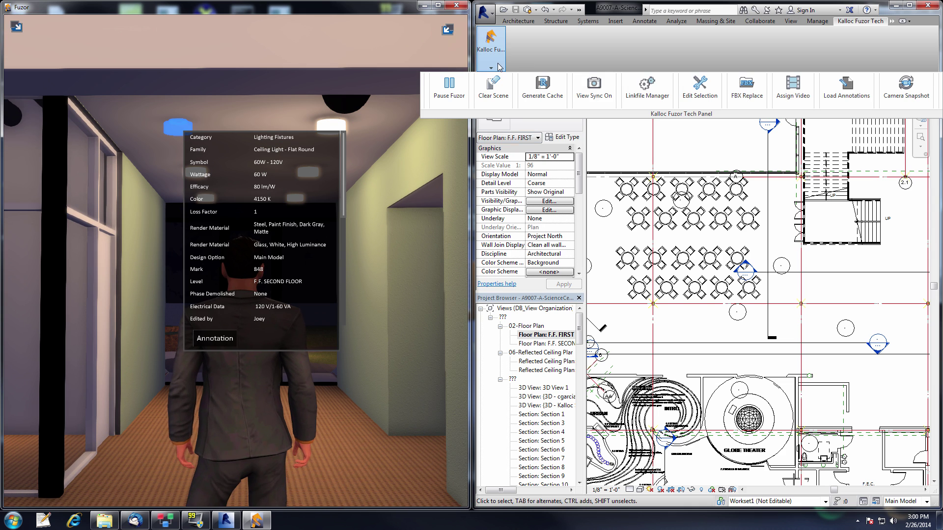
click(702, 93)
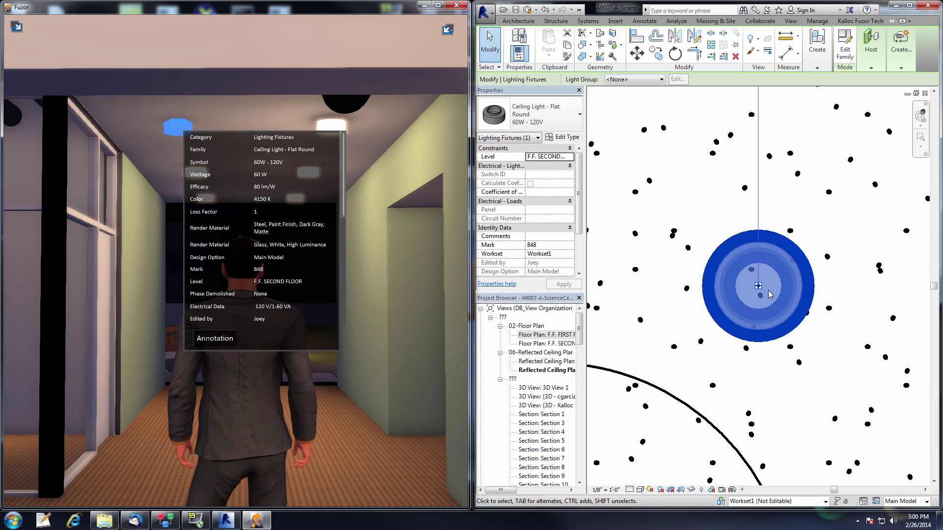
- Select all three ceiling lights in the same row as the highlighted fixture on the ceiling plan and delete them
scroll(750, 286, down, 5)
scroll(750, 286, down, 3)
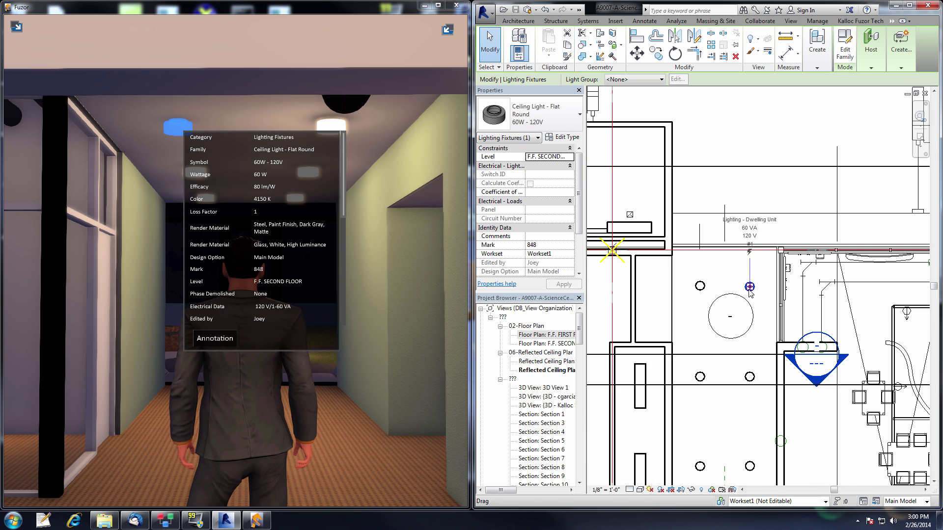
ctrl+click(748, 312)
ctrl+click(747, 400)
click(750, 416)
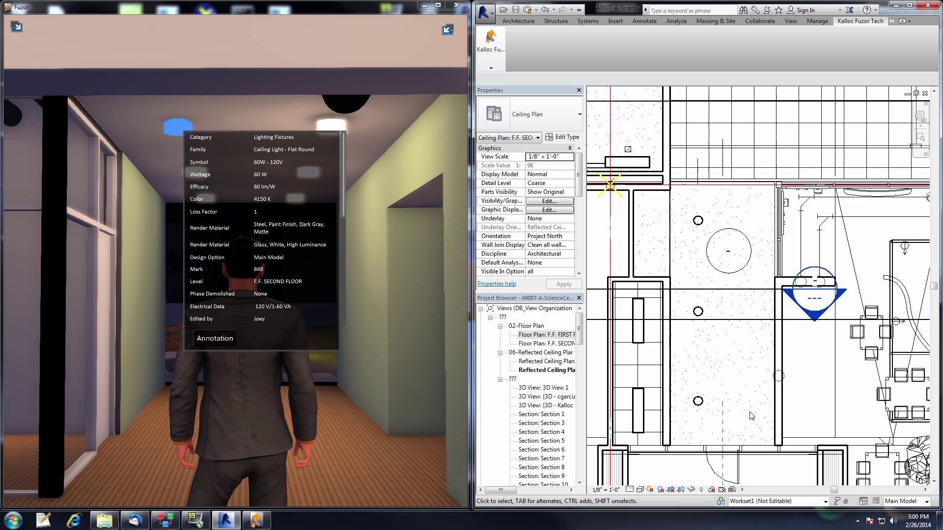
- Move the three remaining ceiling lights together to the middle of the corridor and view the new layout in the walkthrough
click(702, 411)
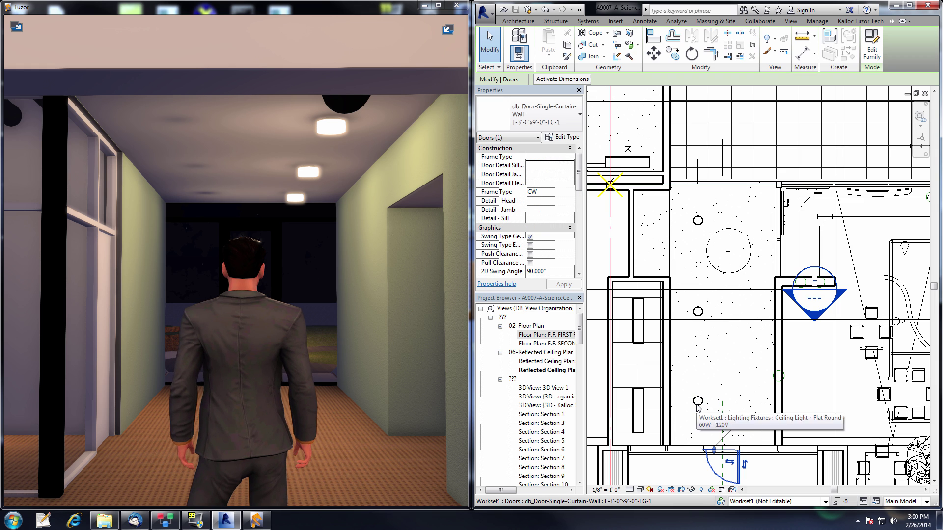
click(697, 400)
ctrl+click(698, 311)
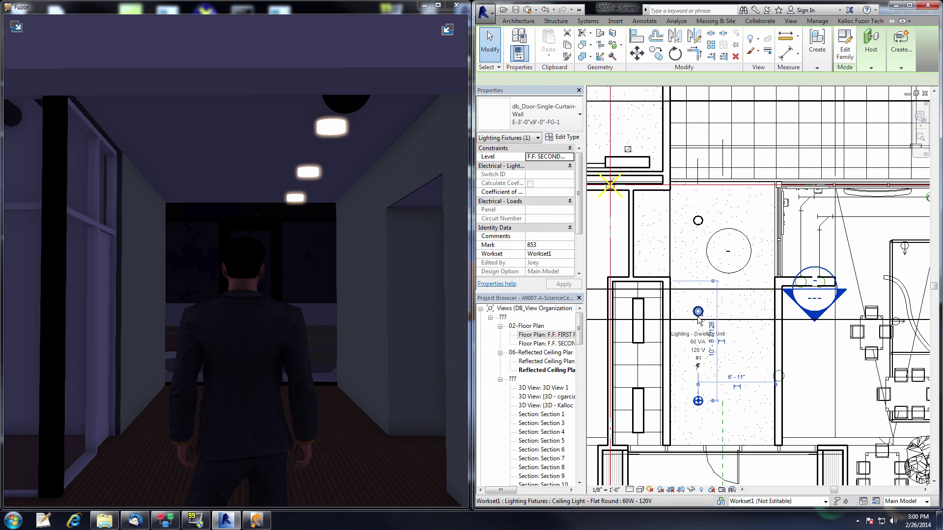
ctrl+click(698, 220)
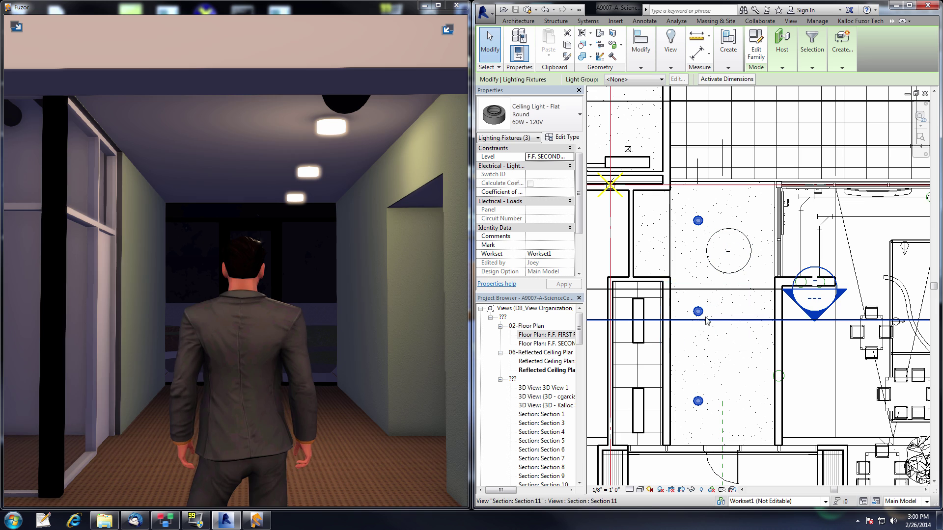
drag(715, 311, 726, 313)
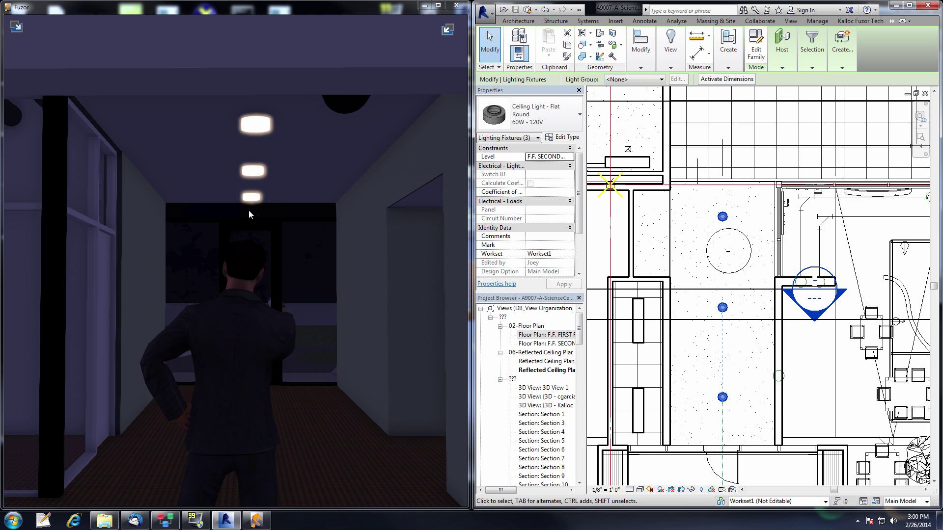
drag(300, 240, 286, 251)
scroll(298, 245, down, 3)
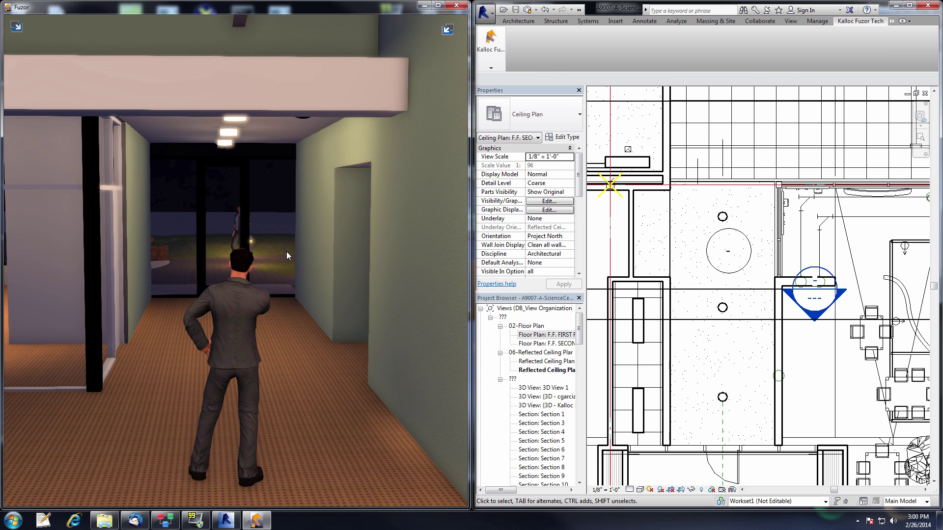